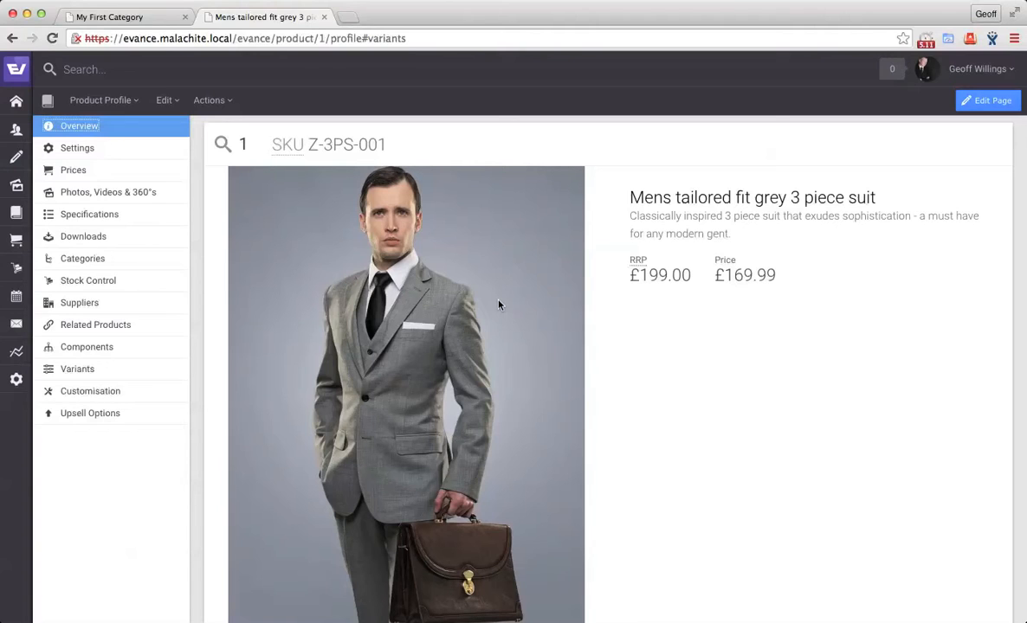
Step: Add Jacket Size as a variant title in the suit's Variants section
{"action": "scroll", "coordinate": [510, 209], "scroll_direction": "down", "scroll_amount": 1}
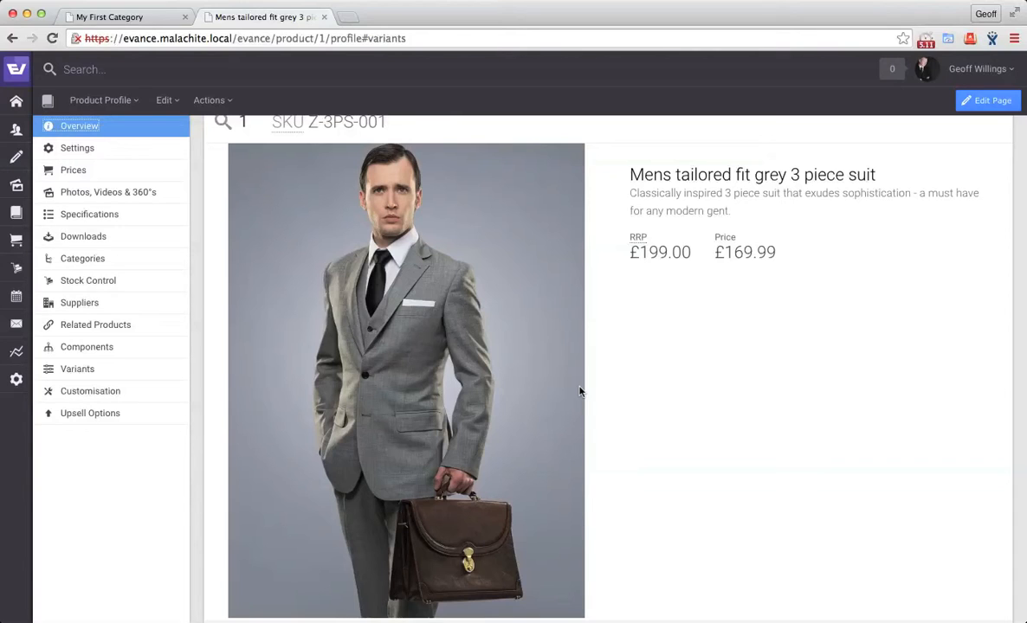
{"action": "left_click", "coordinate": [80, 369]}
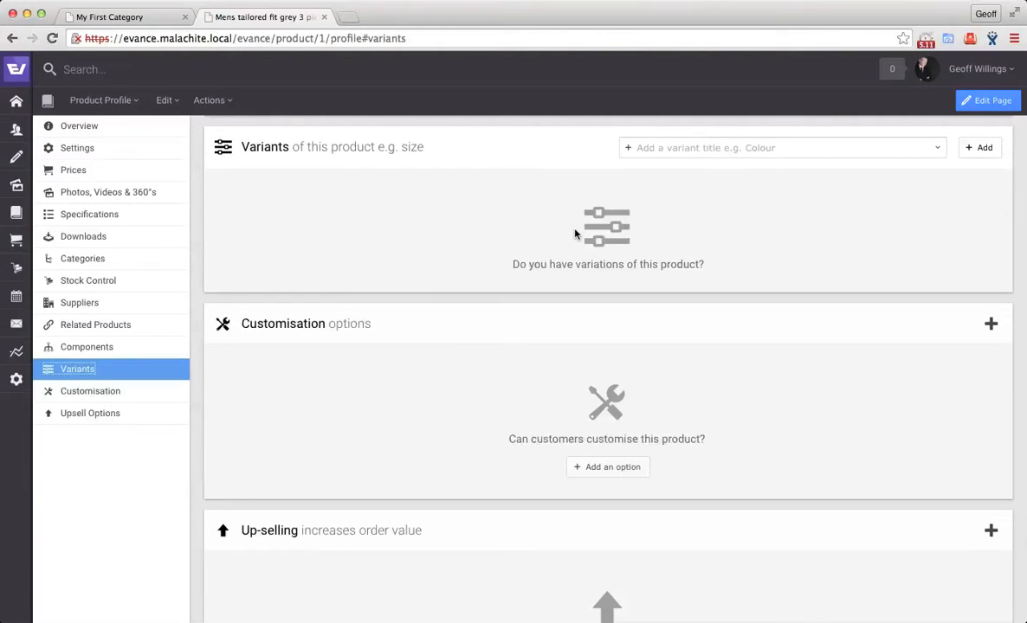
{"action": "left_click", "coordinate": [695, 150]}
{"action": "type", "text": "Jack"}
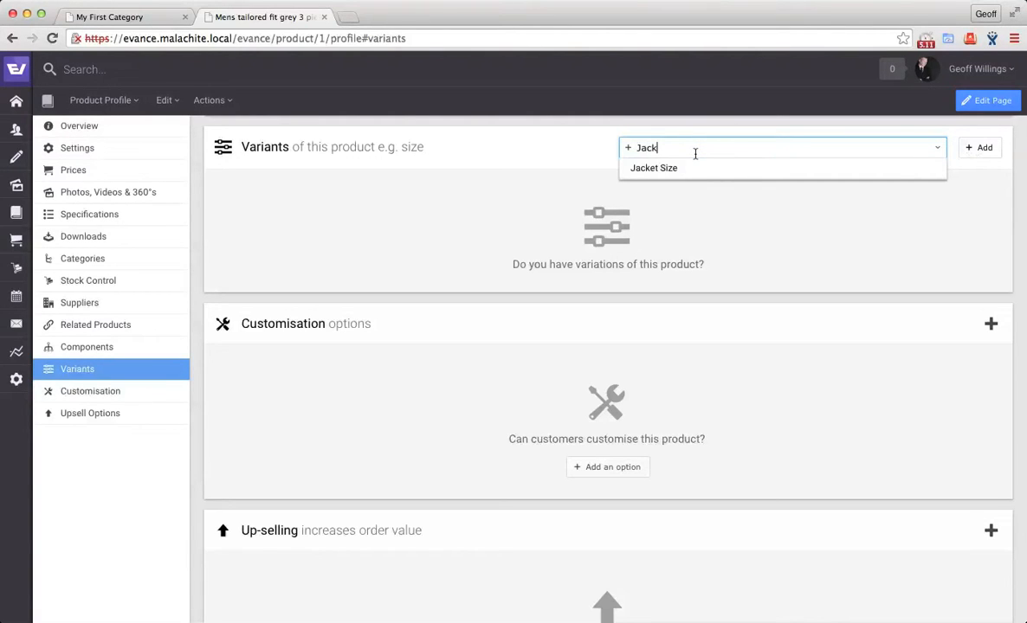
{"action": "left_click", "coordinate": [698, 170]}
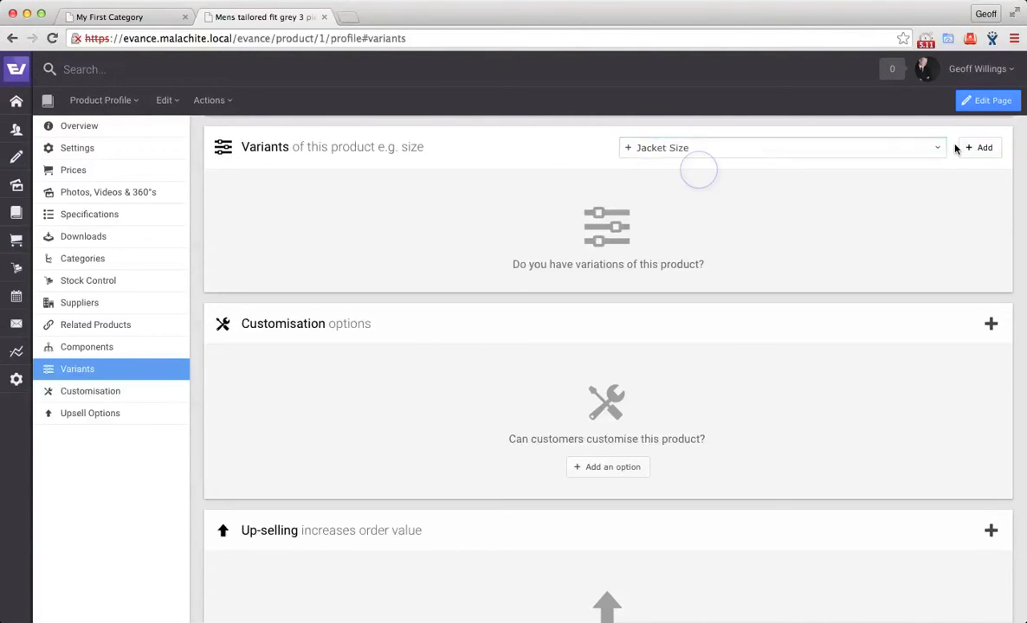
{"action": "left_click", "coordinate": [988, 148]}
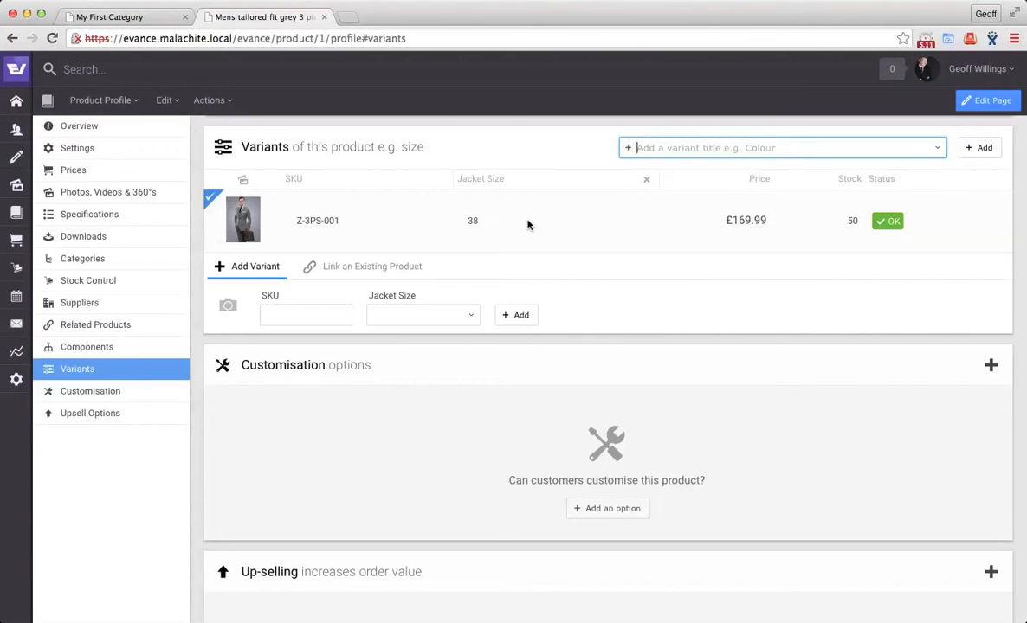
Step: Copy the SKU of the size 38 variant
{"action": "left_click", "coordinate": [312, 222]}
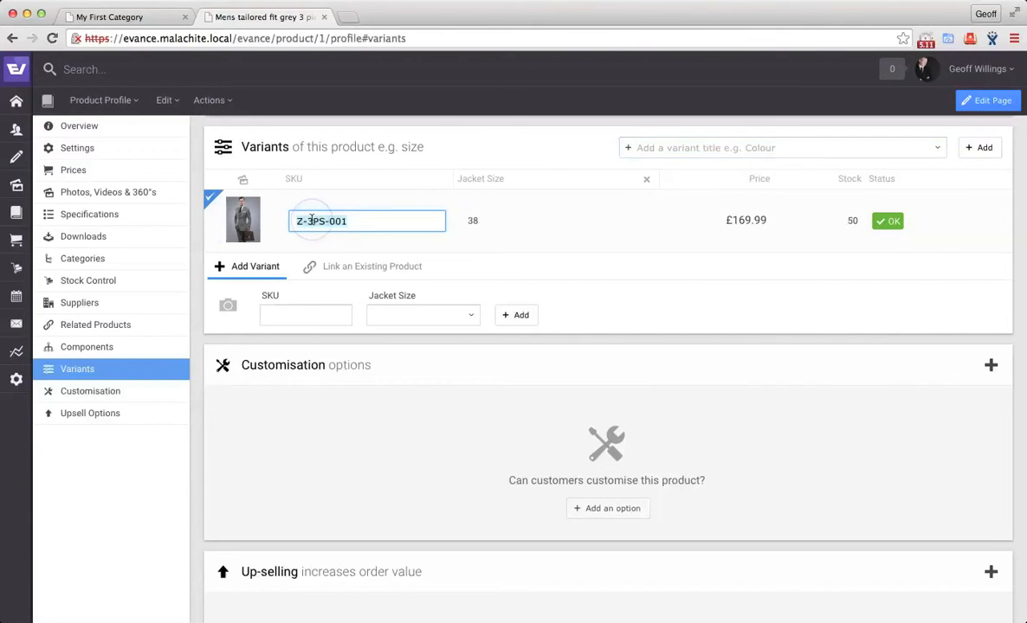
{"action": "left_click", "coordinate": [375, 241]}
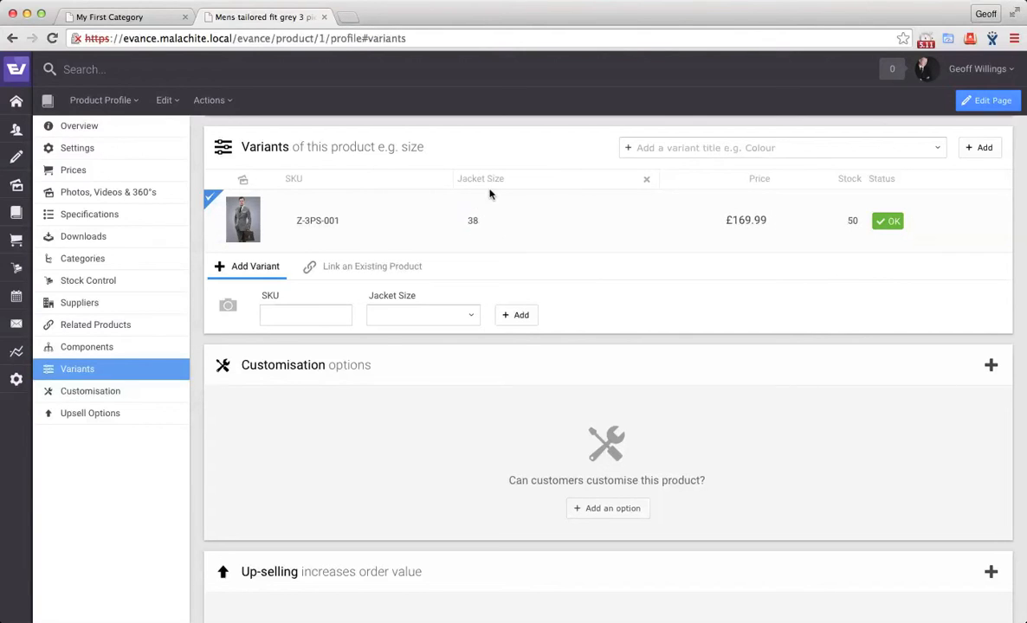
{"action": "left_click", "coordinate": [472, 224]}
{"action": "left_click", "coordinate": [327, 233]}
{"action": "key", "text": "super+c"}
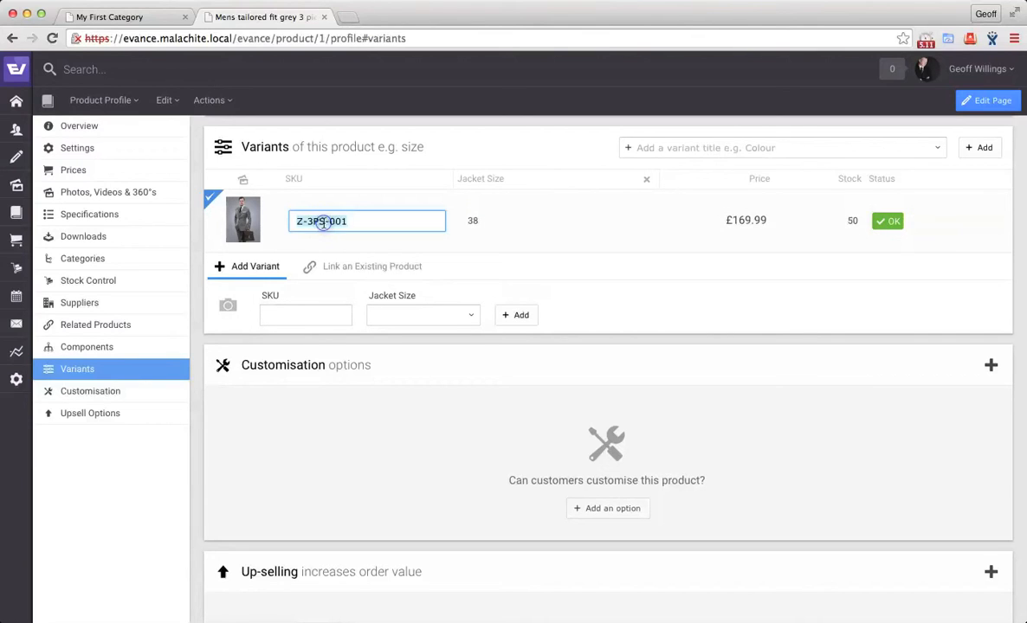
Step: Add a variant with SKU Z-3PS-001-40 and Jacket Size 40
{"action": "left_click", "coordinate": [307, 314]}
{"action": "key", "text": "super+v"}
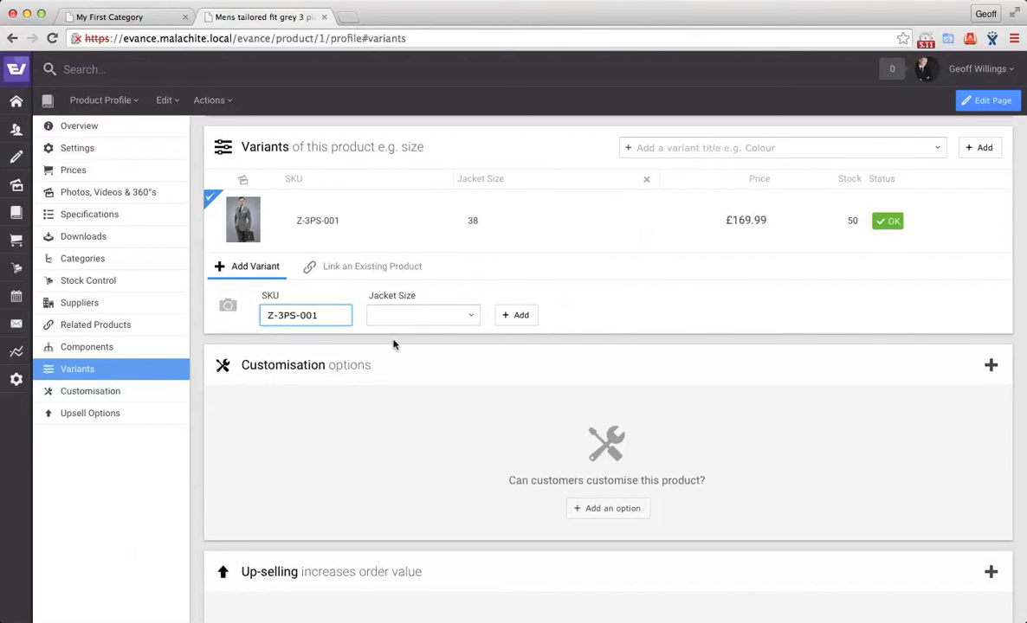
{"action": "type", "text": "-40"}
{"action": "left_click", "coordinate": [425, 321]}
{"action": "type", "text": "40"}
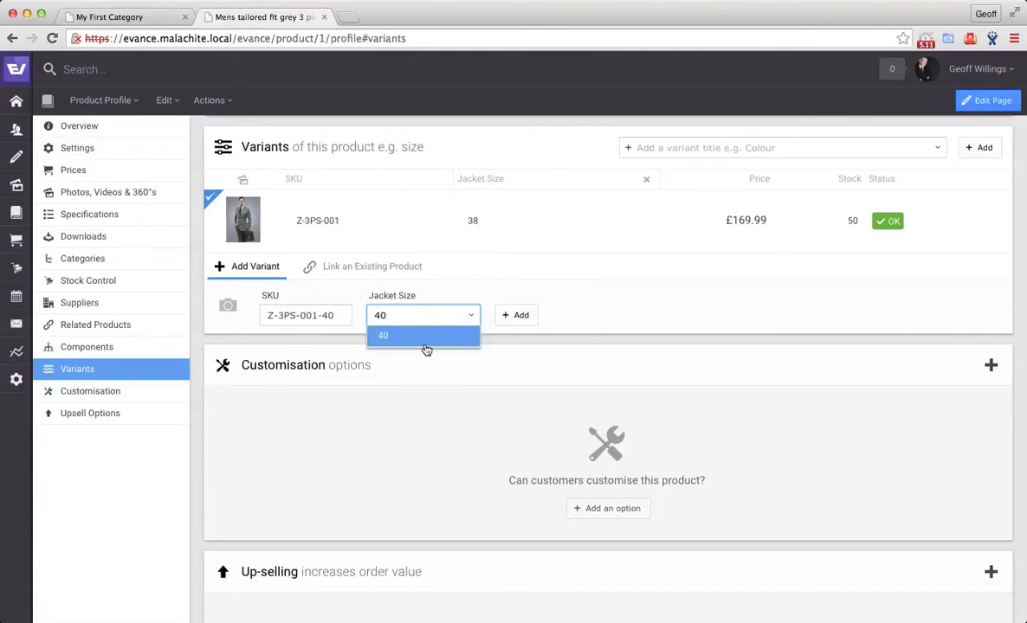
{"action": "left_click", "coordinate": [423, 340]}
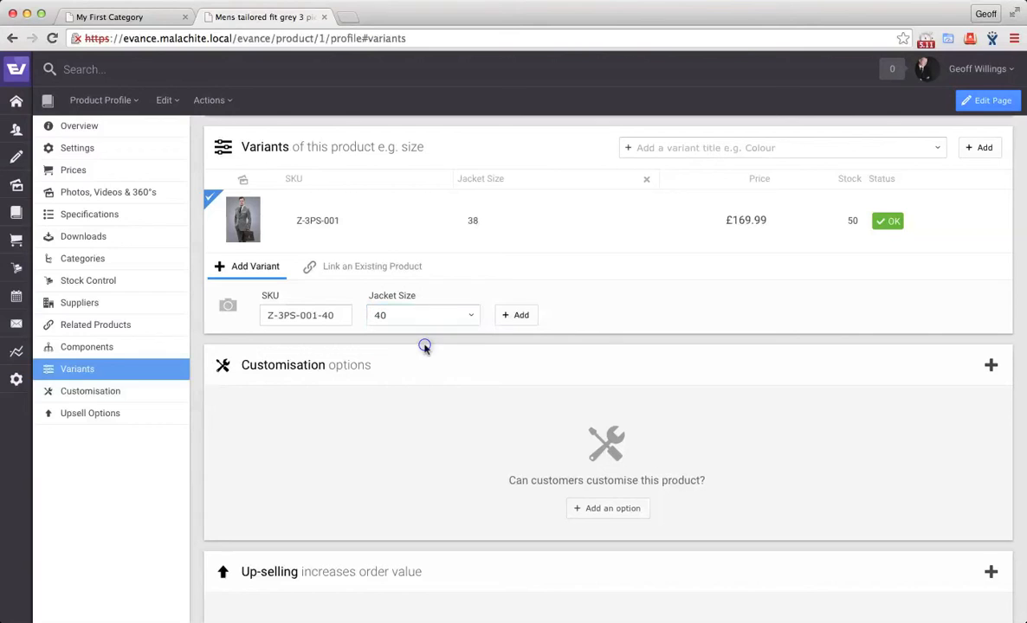
{"action": "left_click", "coordinate": [511, 318]}
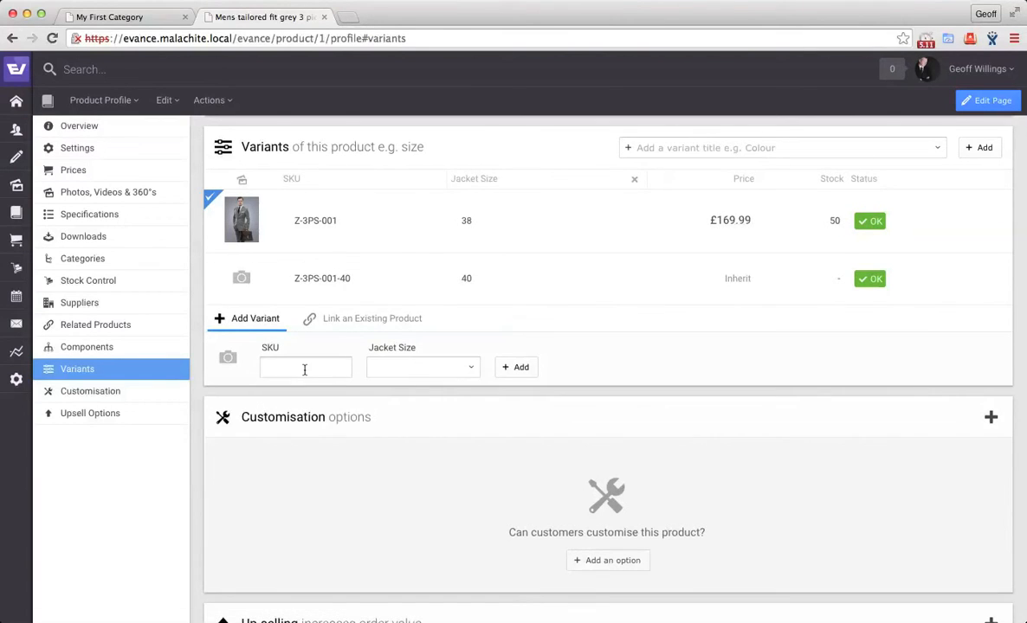
Step: Add a variant with SKU Z-3PS-001-42 and Jacket Size 42
{"action": "left_click", "coordinate": [304, 370]}
{"action": "type", "text": "Z-3PS-001-42"}
{"action": "left_click", "coordinate": [386, 367]}
{"action": "type", "text": "42"}
{"action": "left_click", "coordinate": [520, 367]}
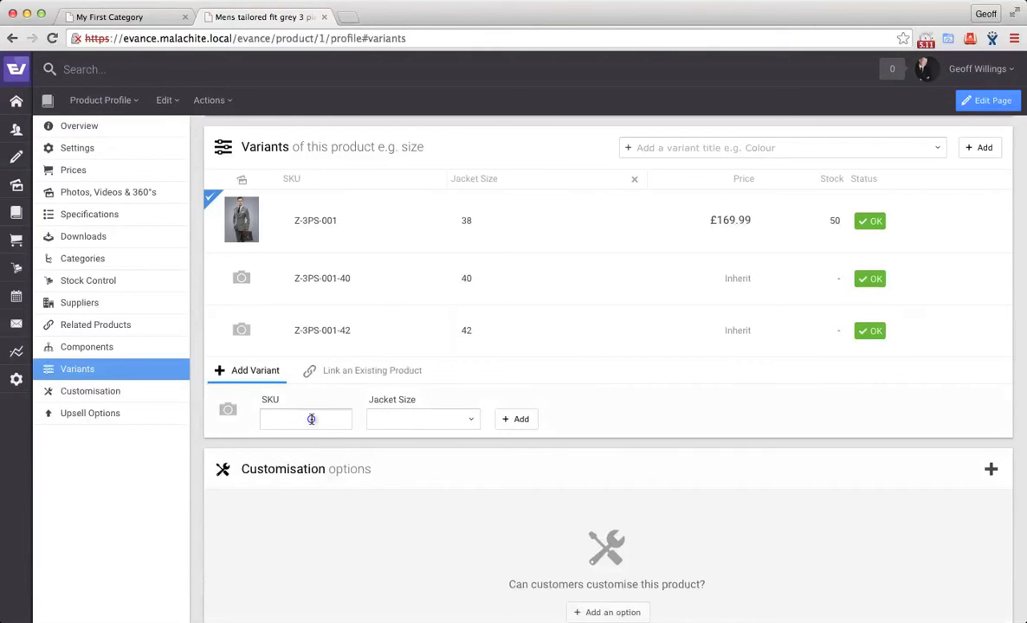
Step: Add a variant with SKU Z-3PS-001-44 and Jacket Size 44
{"action": "left_click", "coordinate": [311, 419]}
{"action": "key", "text": "super+v"}
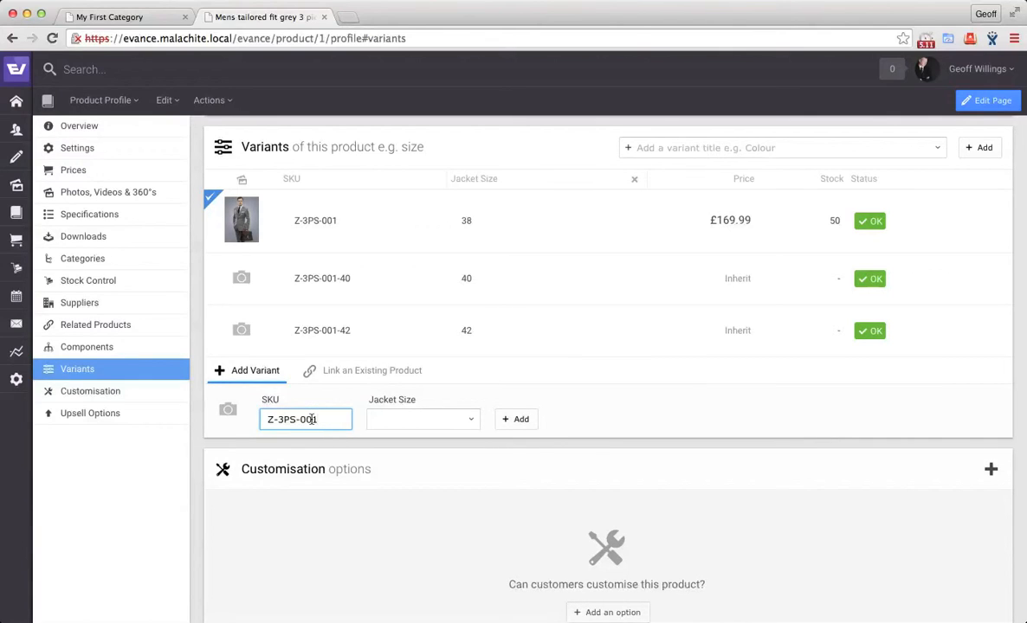
{"action": "type", "text": "-44"}
{"action": "left_click", "coordinate": [376, 420]}
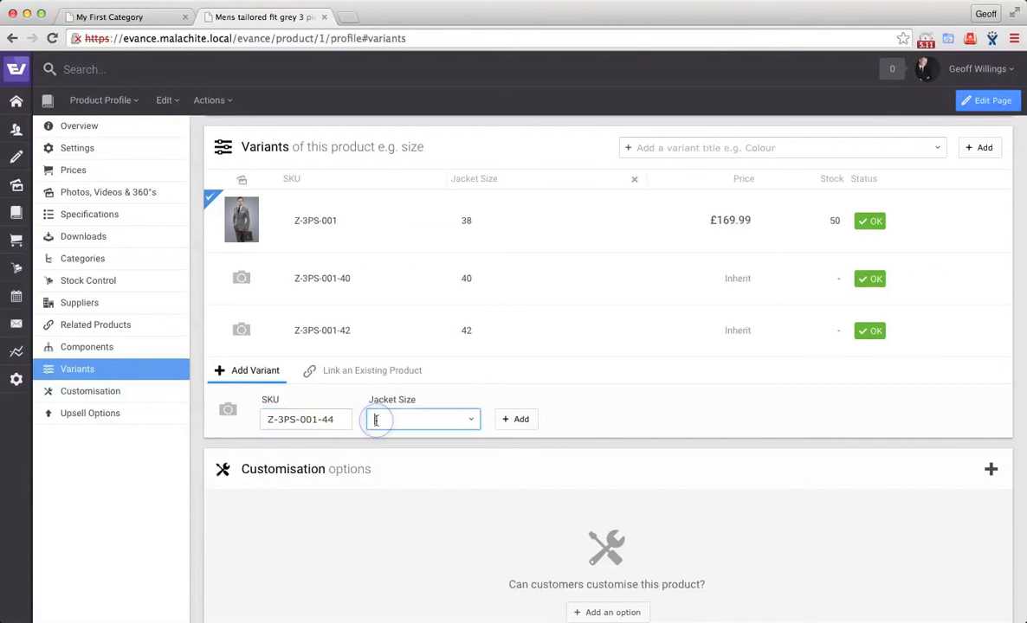
{"action": "type", "text": "44"}
{"action": "left_click", "coordinate": [521, 419]}
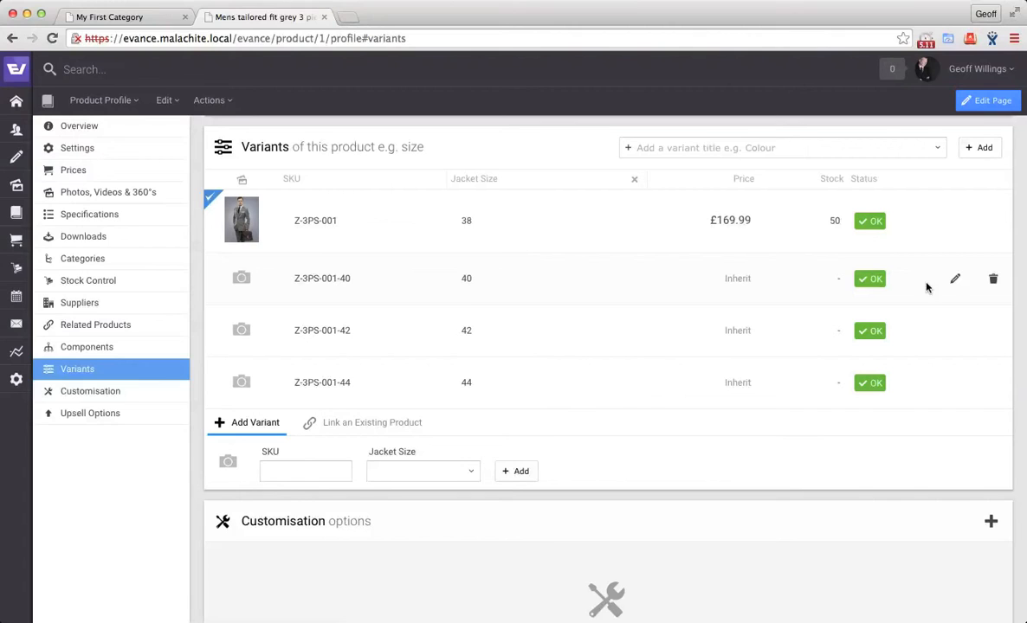
Step: Open the size 40 variant's profile and examine its settings, including the manufacturer and dispatching fields
{"action": "left_click", "coordinate": [956, 284]}
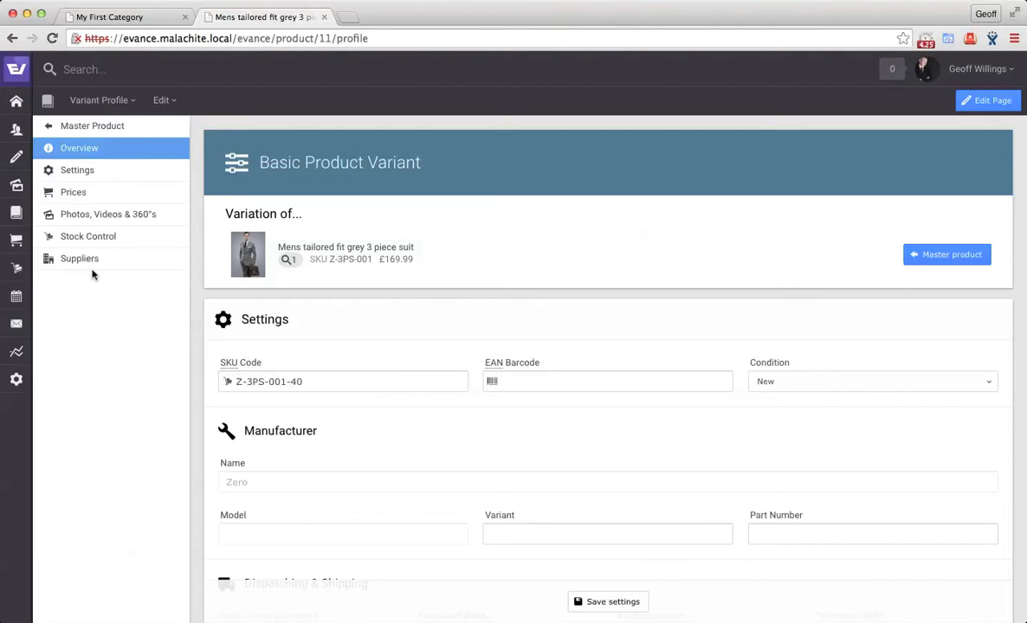
{"action": "scroll", "coordinate": [321, 213], "scroll_direction": "down", "scroll_amount": 3}
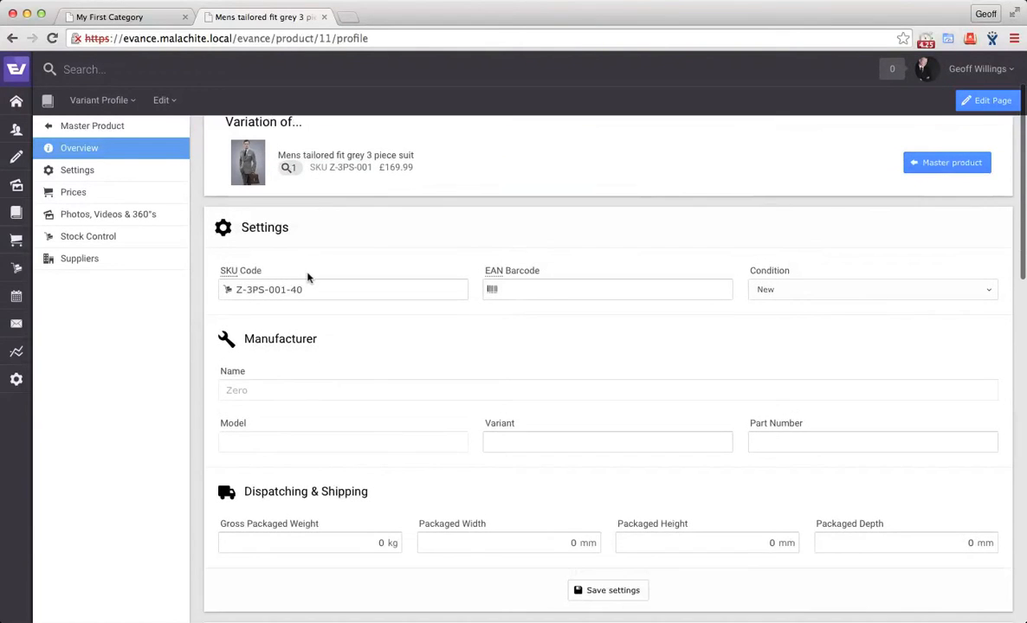
{"action": "scroll", "coordinate": [594, 290], "scroll_direction": "down", "scroll_amount": 2}
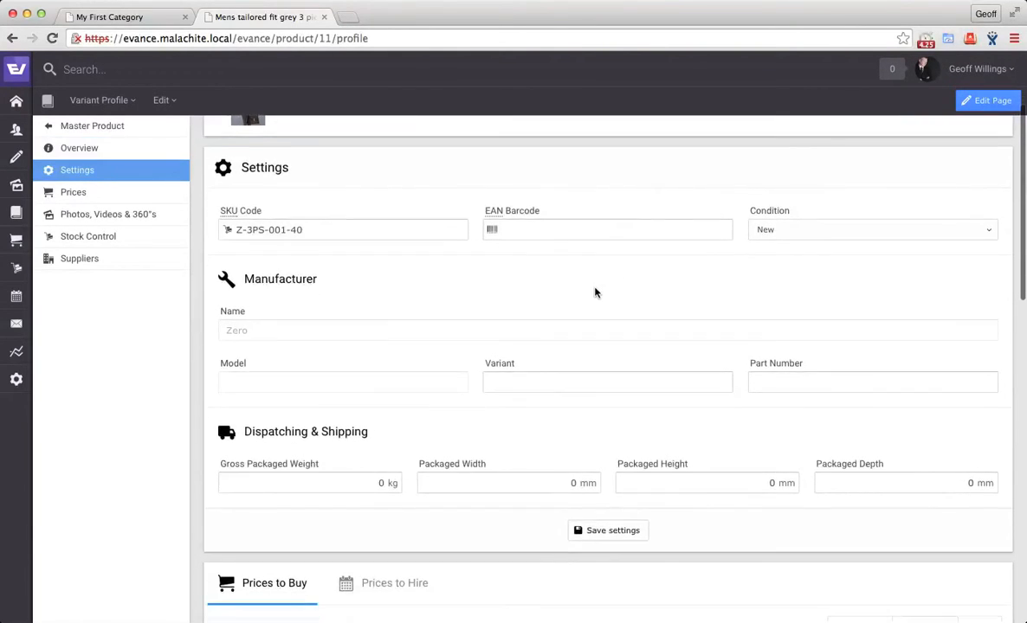
{"action": "scroll", "coordinate": [459, 282], "scroll_direction": "down", "scroll_amount": 1}
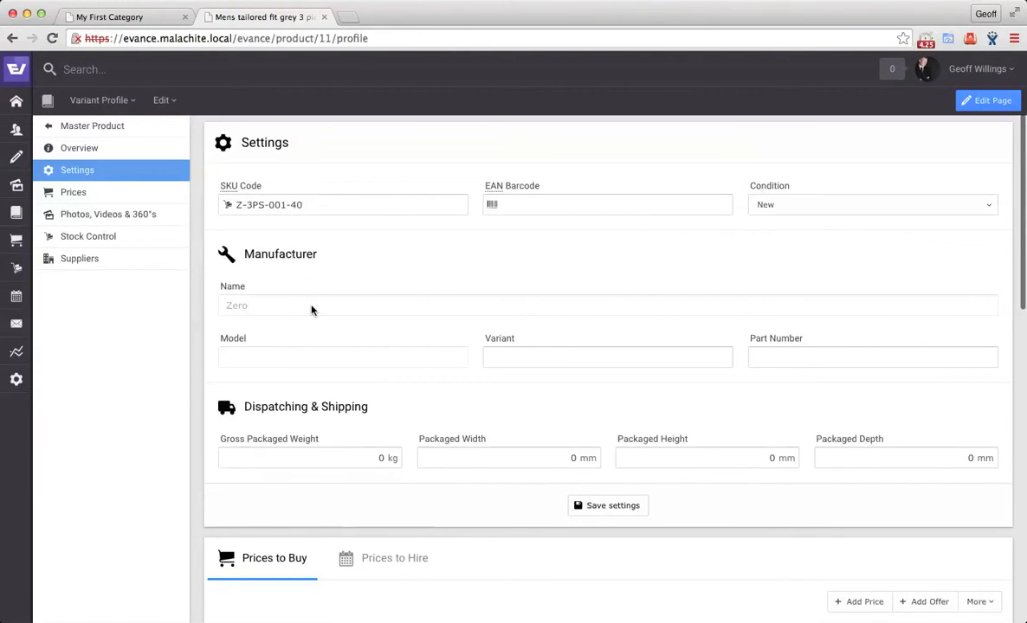
{"action": "left_click", "coordinate": [252, 307]}
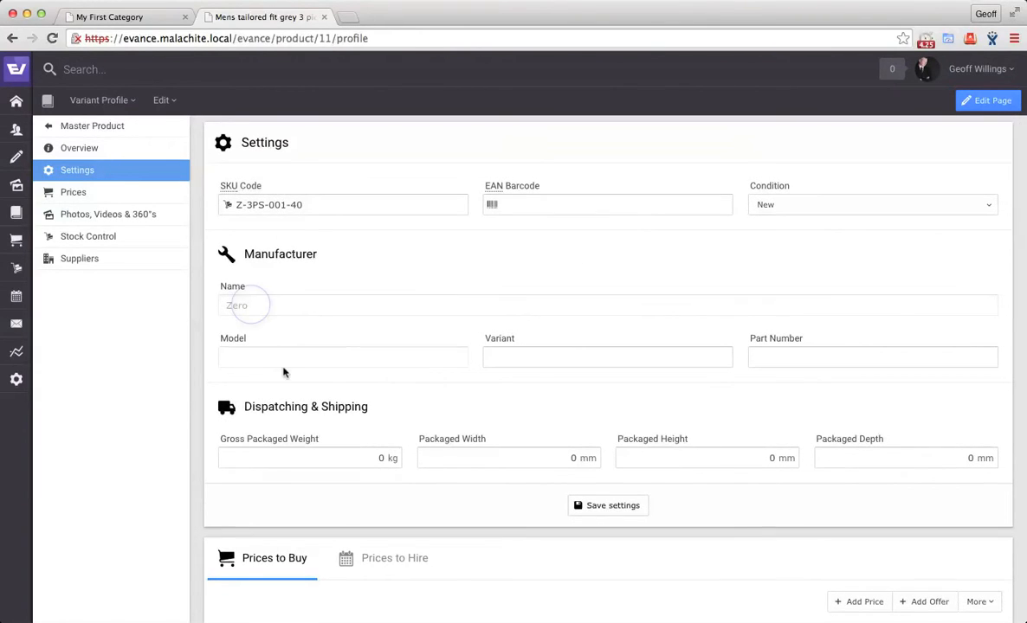
{"action": "left_click", "coordinate": [576, 357]}
{"action": "scroll", "coordinate": [679, 347], "scroll_direction": "down", "scroll_amount": 2}
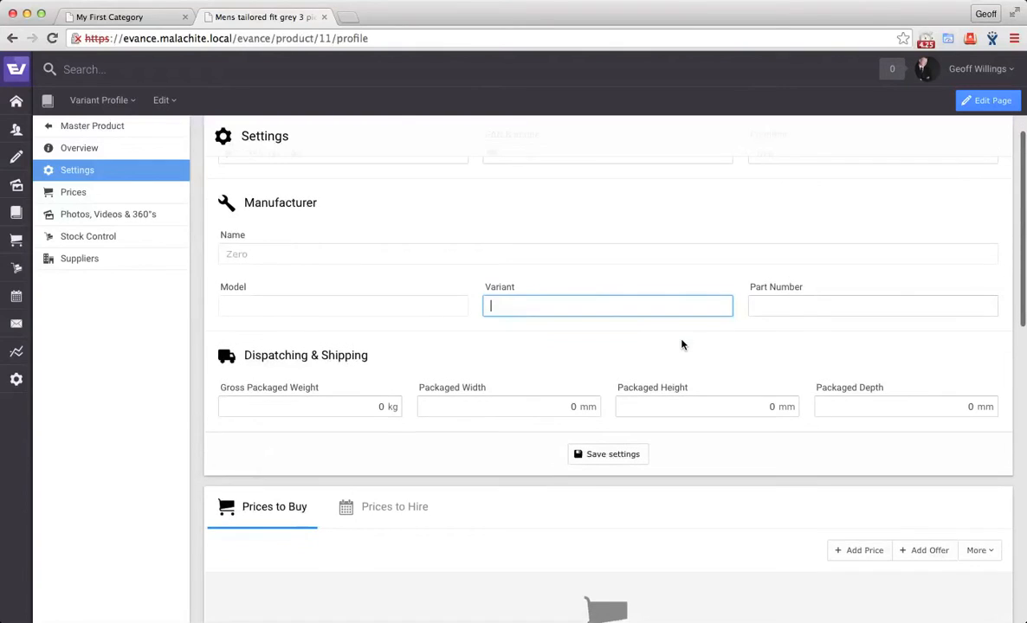
{"action": "left_click", "coordinate": [794, 309]}
{"action": "scroll", "coordinate": [795, 311], "scroll_direction": "down", "scroll_amount": 4}
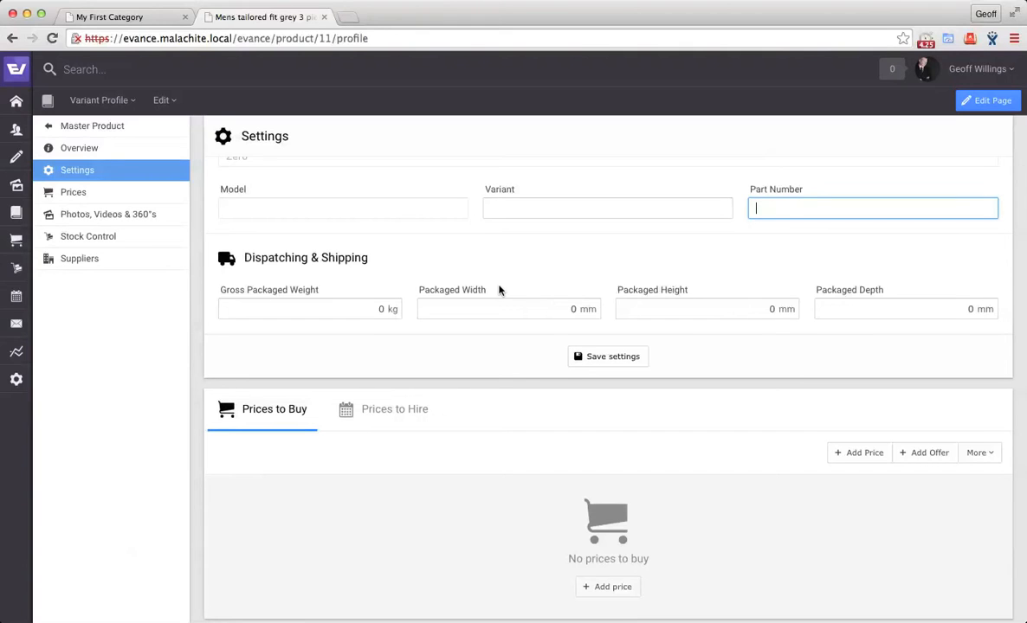
Step: Examine the size 40 variant's prices, media, stock and suppliers sections
{"action": "scroll", "coordinate": [499, 290], "scroll_direction": "down", "scroll_amount": 4}
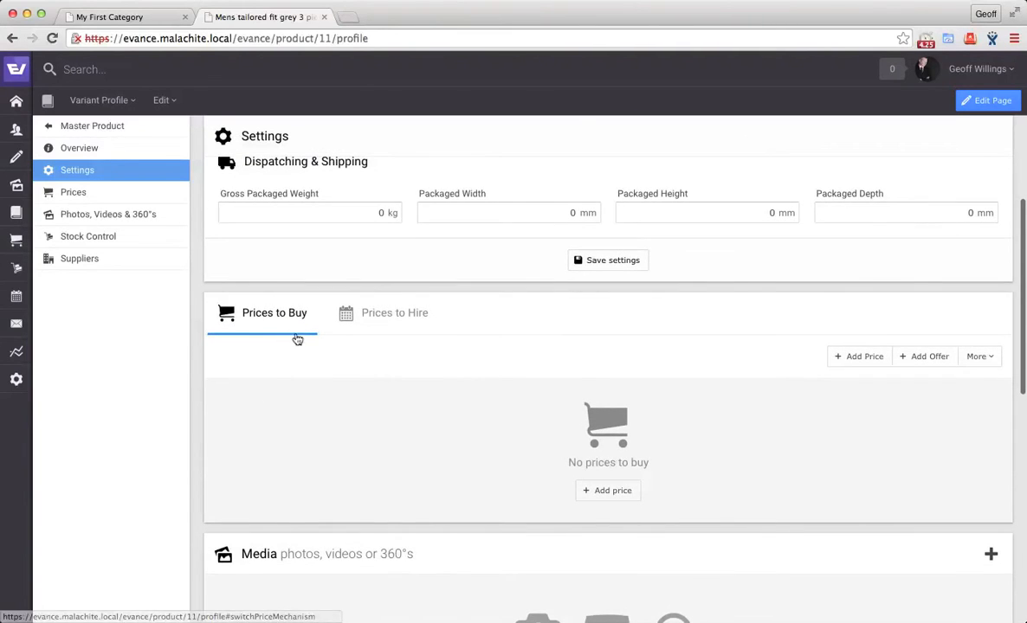
{"action": "scroll", "coordinate": [578, 377], "scroll_direction": "down", "scroll_amount": 3}
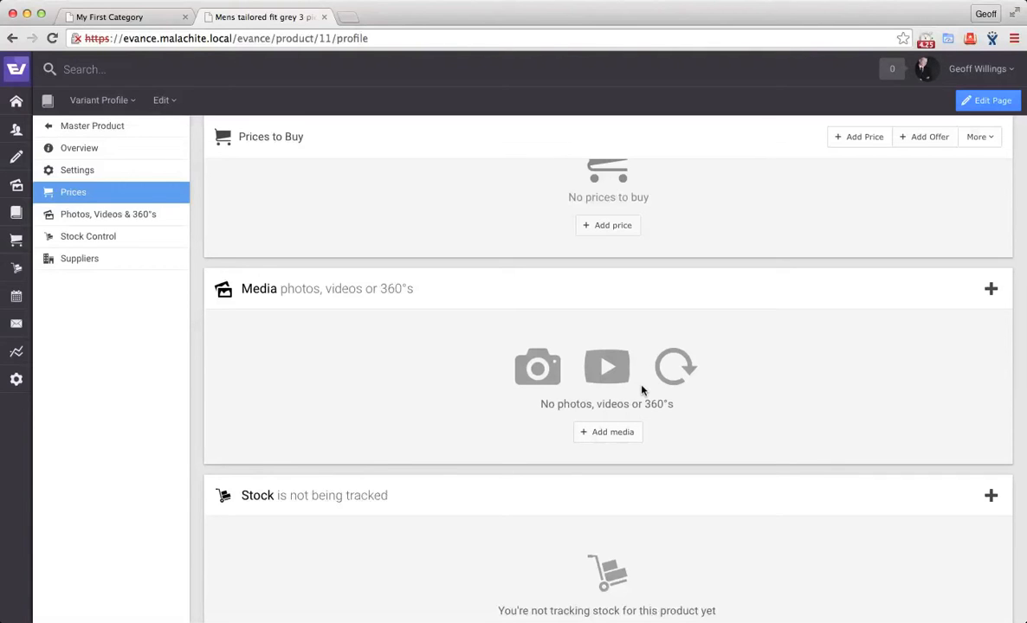
{"action": "scroll", "coordinate": [642, 391], "scroll_direction": "down", "scroll_amount": 5}
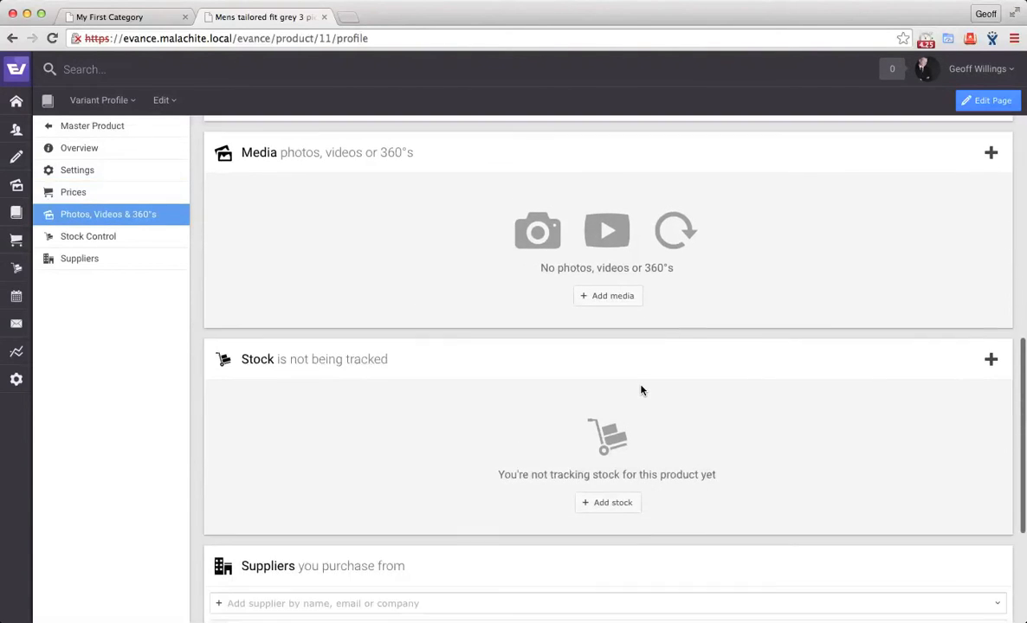
{"action": "scroll", "coordinate": [641, 391], "scroll_direction": "down", "scroll_amount": 1}
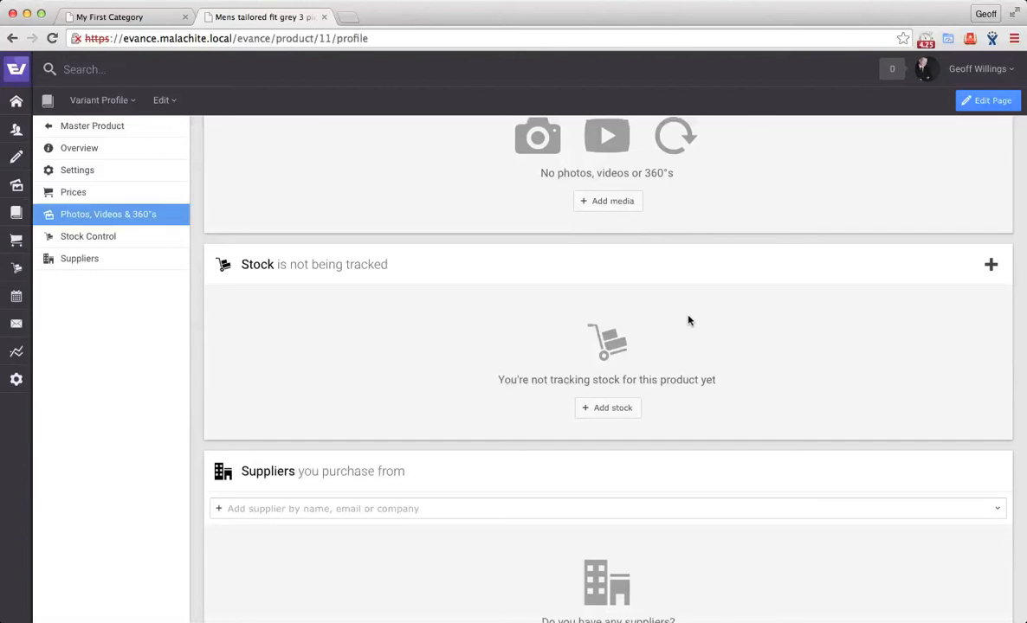
{"action": "scroll", "coordinate": [566, 298], "scroll_direction": "down", "scroll_amount": 1}
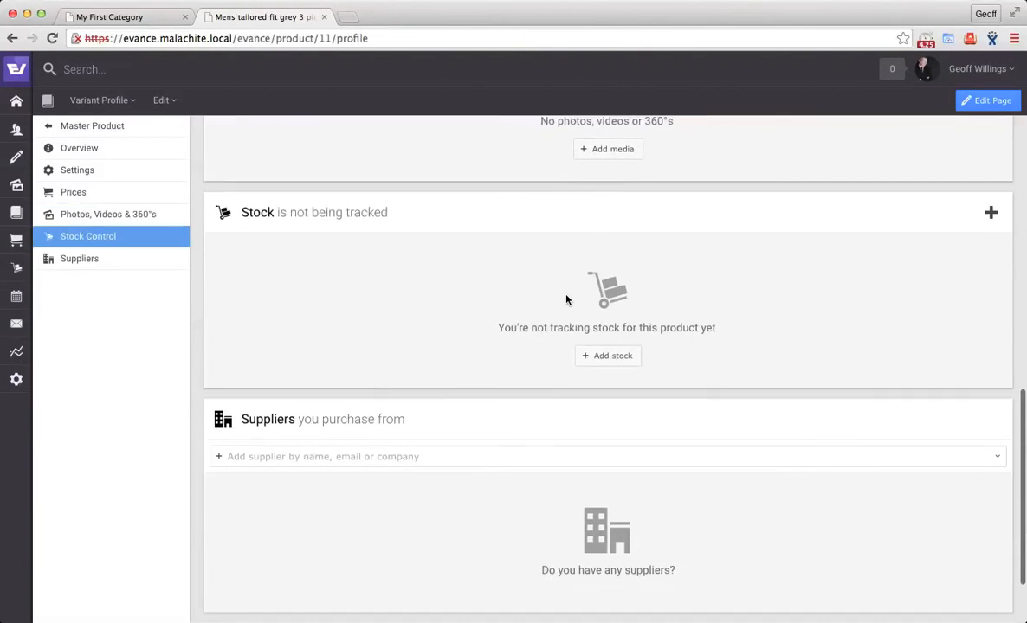
{"action": "scroll", "coordinate": [566, 298], "scroll_direction": "down", "scroll_amount": 1}
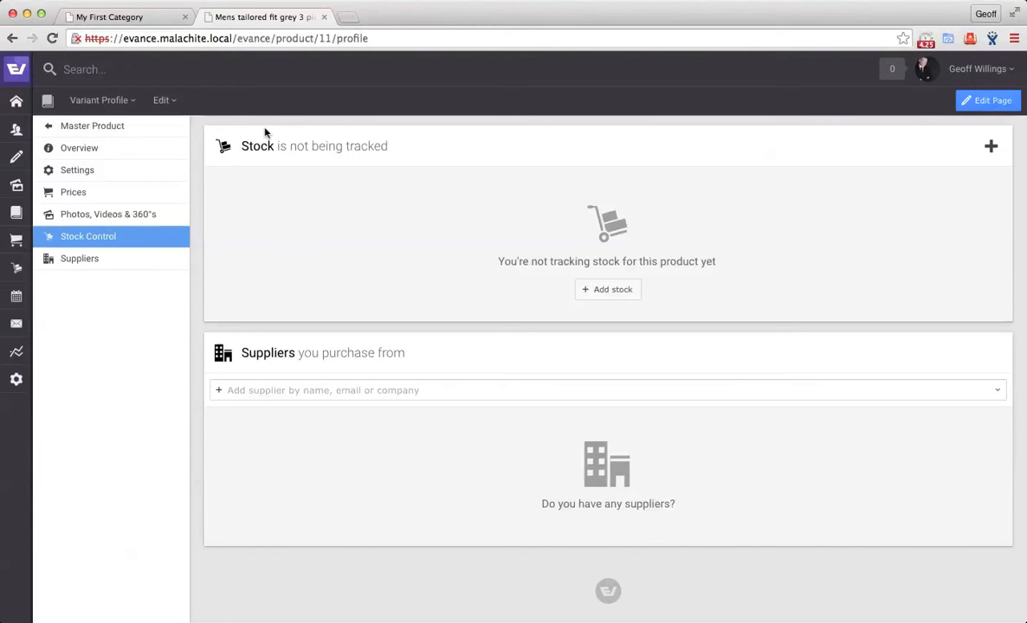
Step: Return to the master product's variants and start adding another variant title
{"action": "scroll", "coordinate": [263, 301], "scroll_direction": "up", "scroll_amount": 5}
{"action": "left_click", "coordinate": [108, 127]}
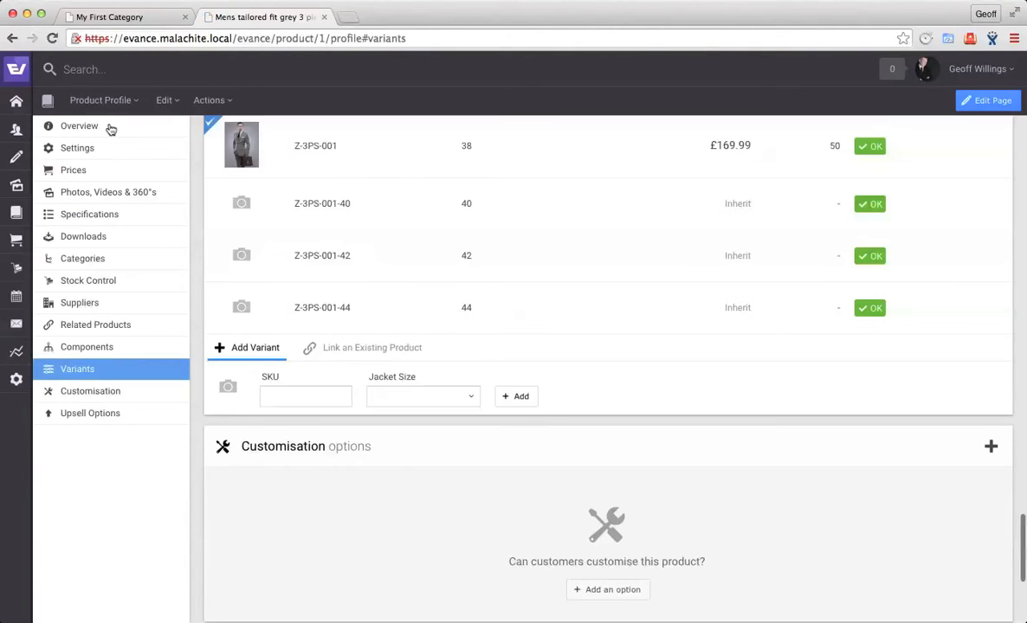
{"action": "scroll", "coordinate": [604, 296], "scroll_direction": "up", "scroll_amount": 2}
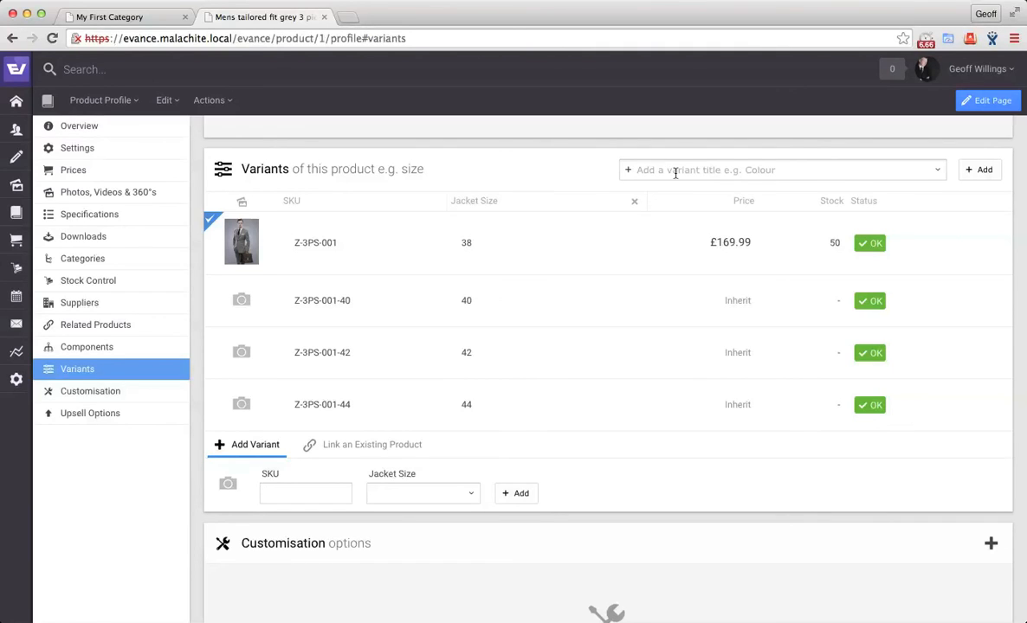
{"action": "left_click", "coordinate": [673, 170]}
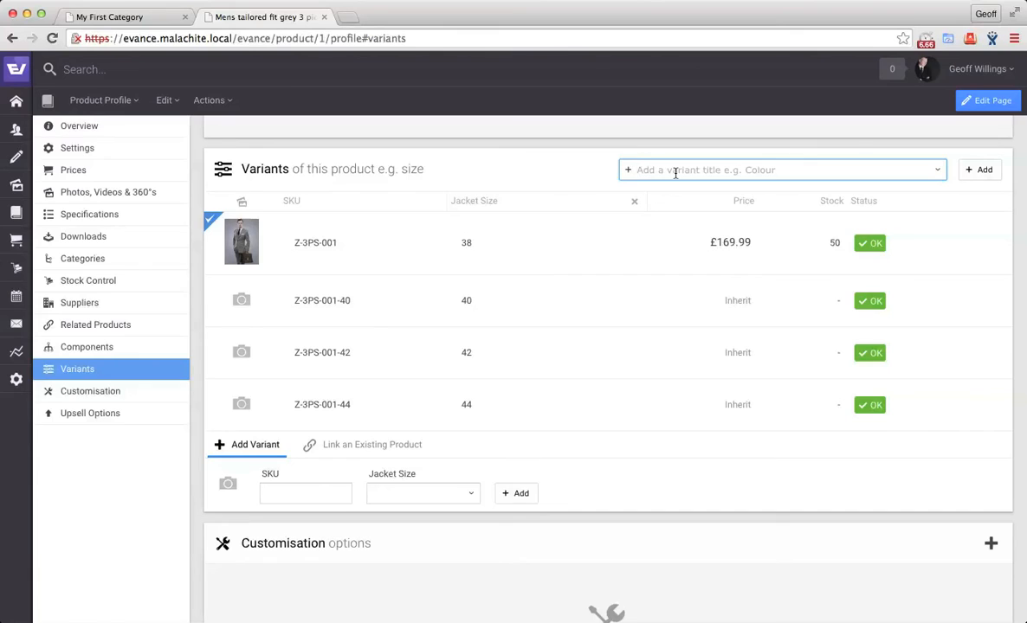